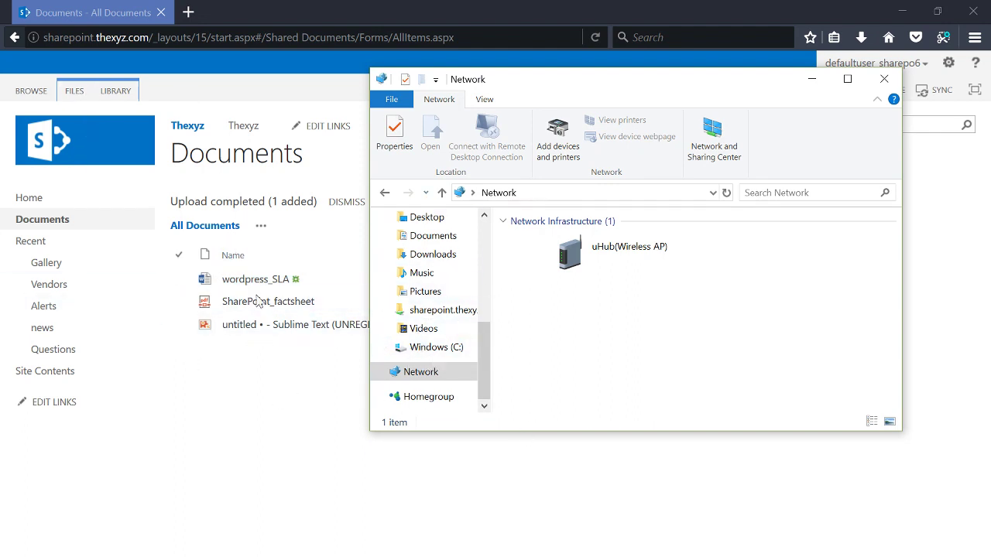
Step: Bring the SharePoint Documents page forward, then switch back to the File Explorer Network window
click(302, 176)
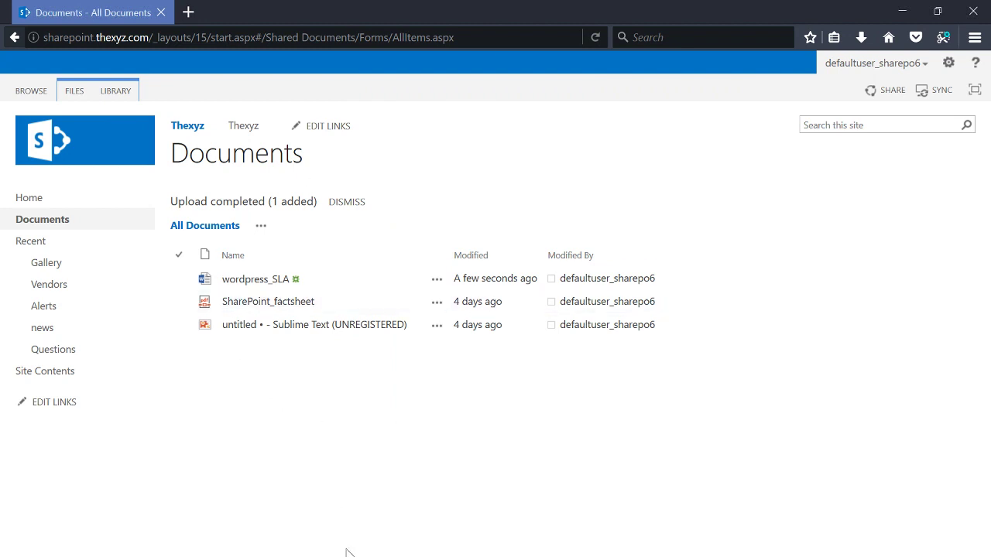
key(alt+Tab)
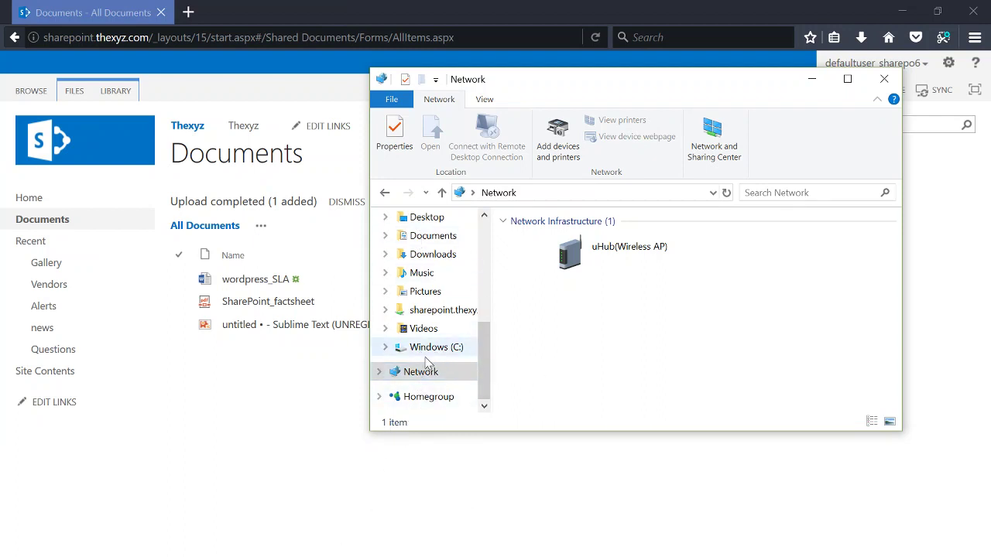
right_click(429, 381)
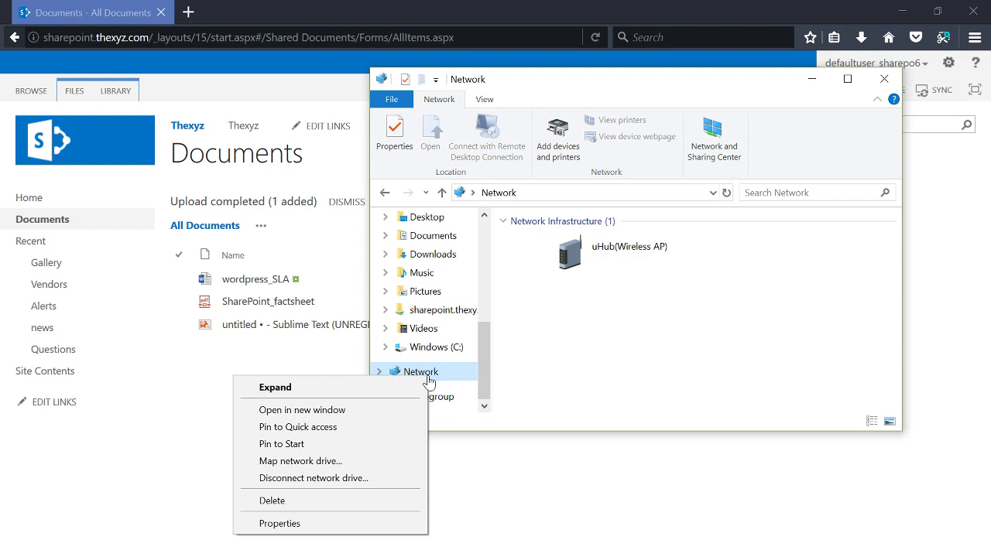
click(372, 465)
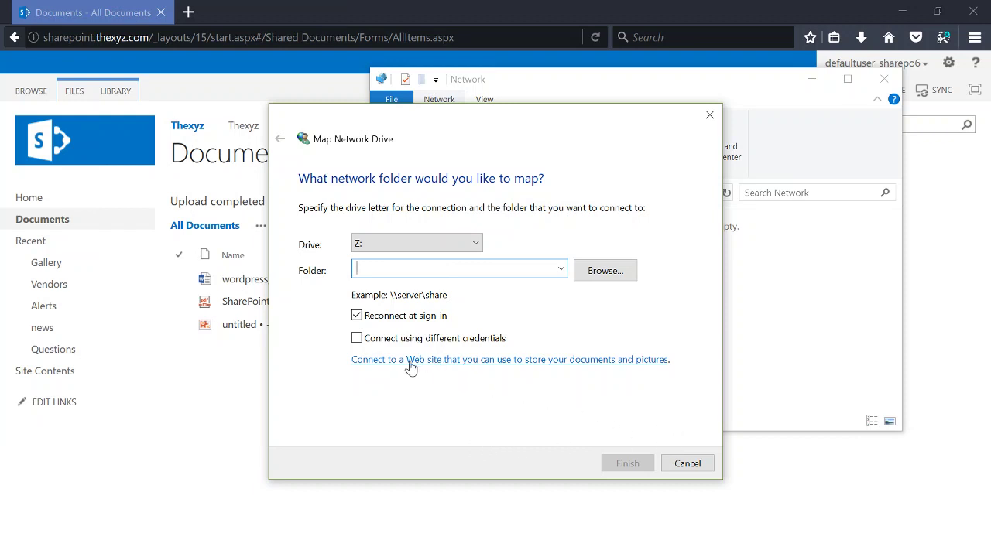
click(532, 361)
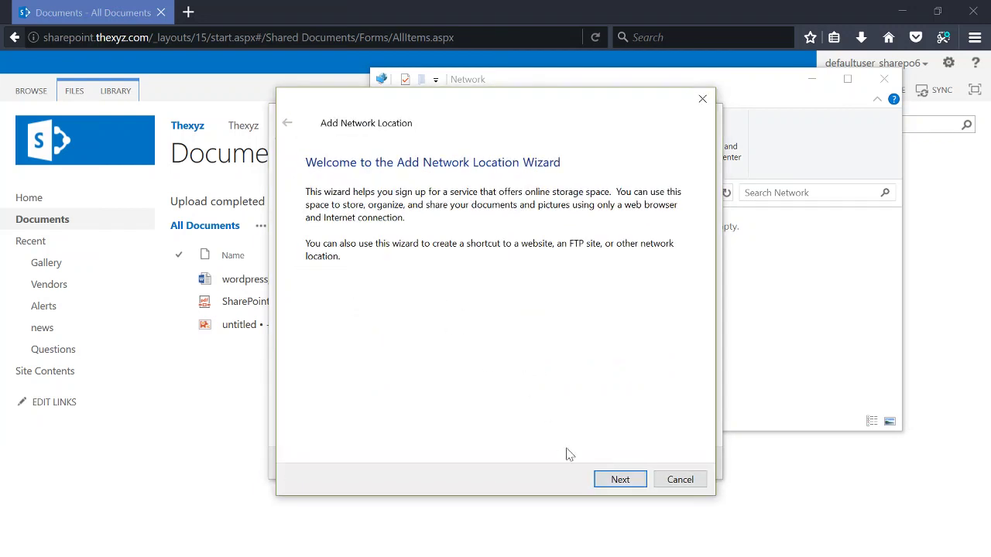
click(613, 479)
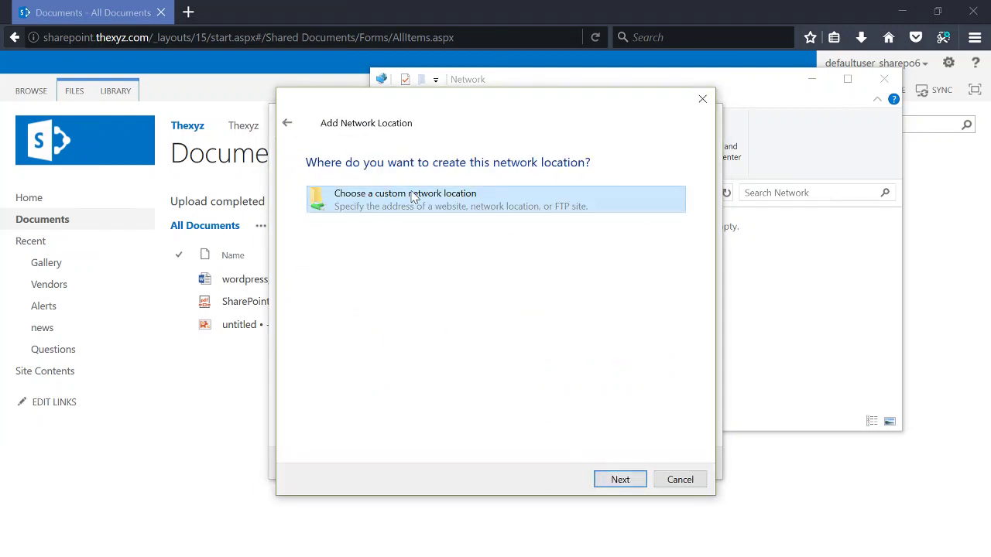
click(613, 480)
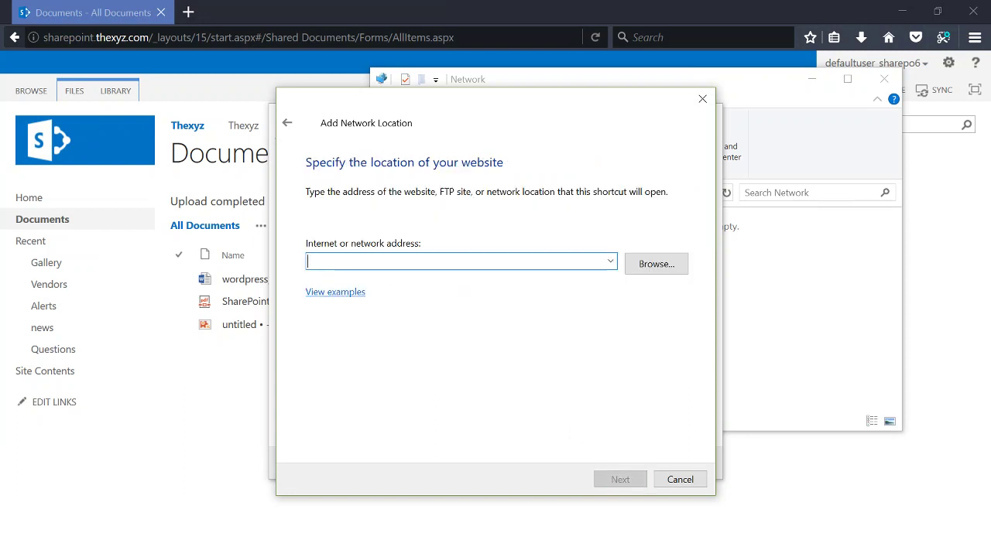
text(http)
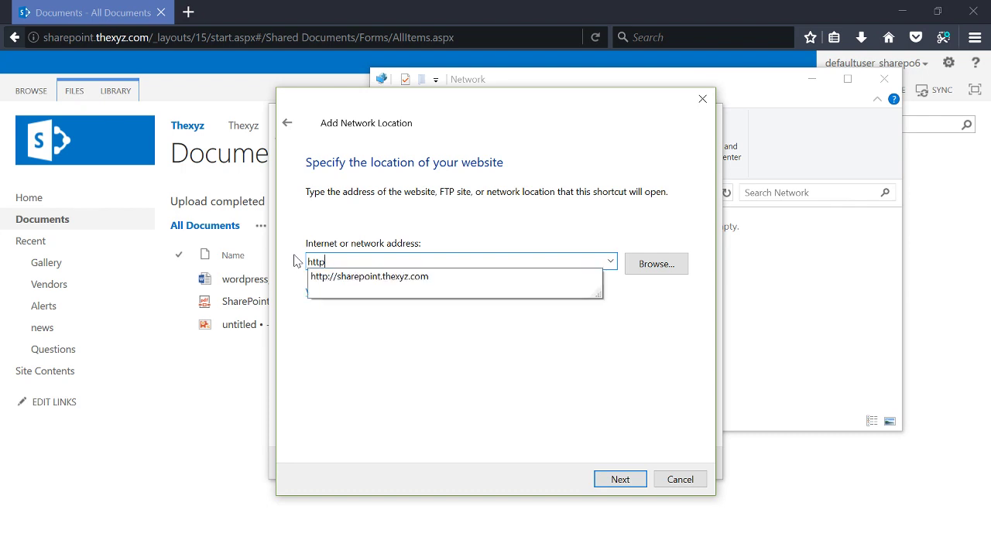
click(339, 277)
click(624, 485)
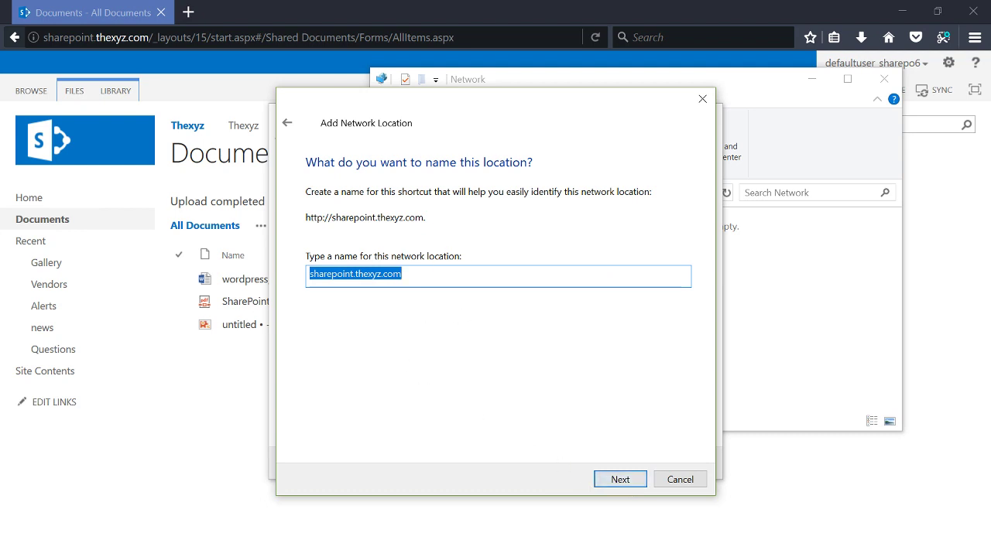
click(624, 483)
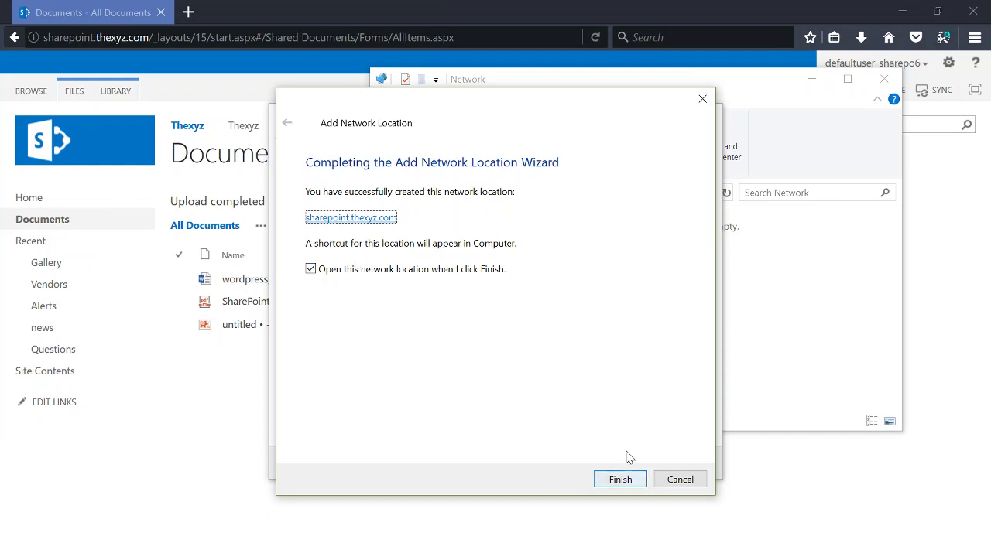
click(619, 477)
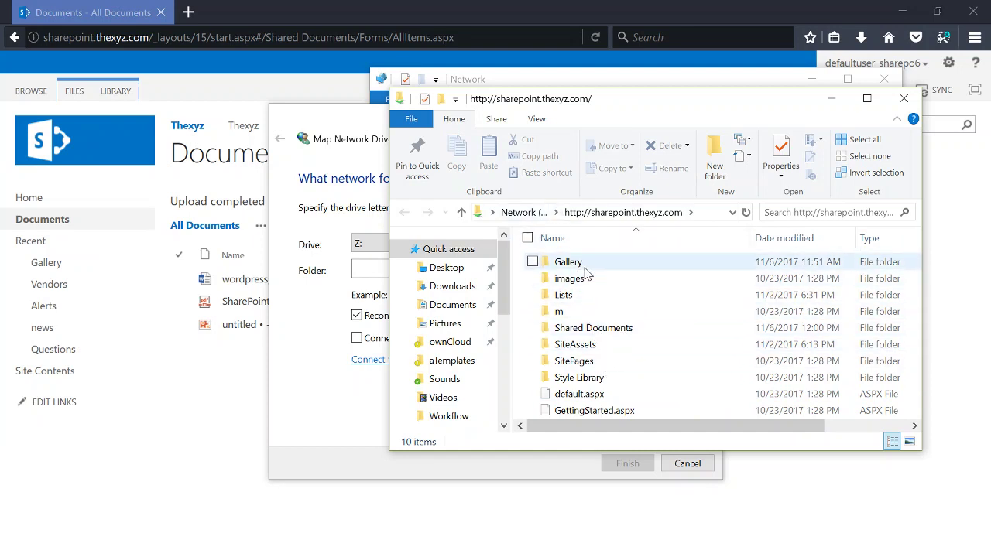
Step: Browse the site's images and Gallery folders, then return to the SharePoint Documents page
double_click(578, 280)
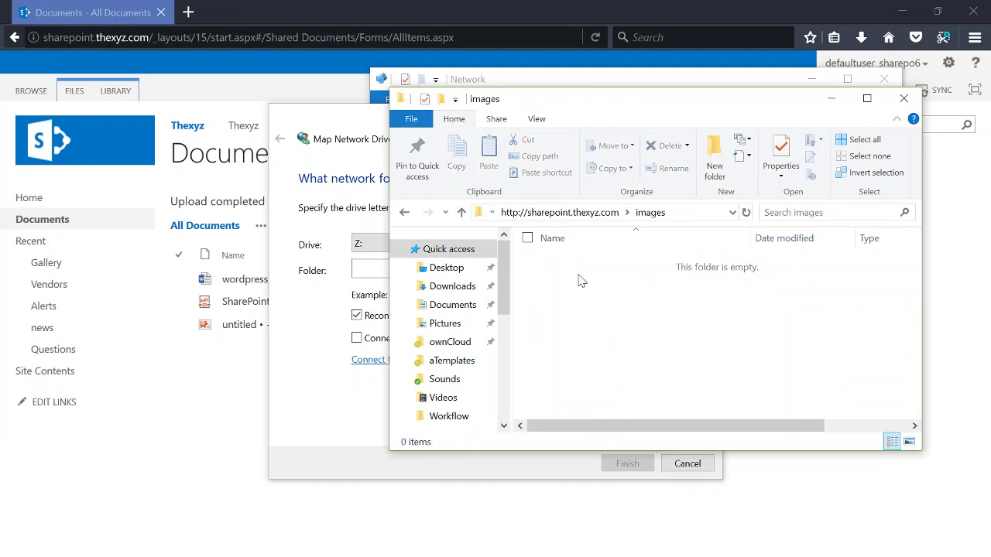
click(404, 212)
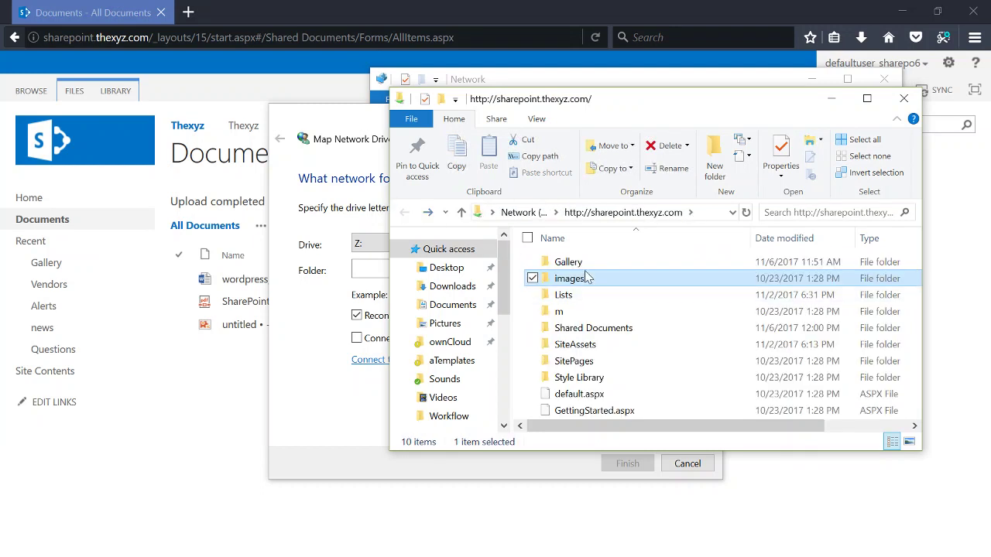
double_click(599, 260)
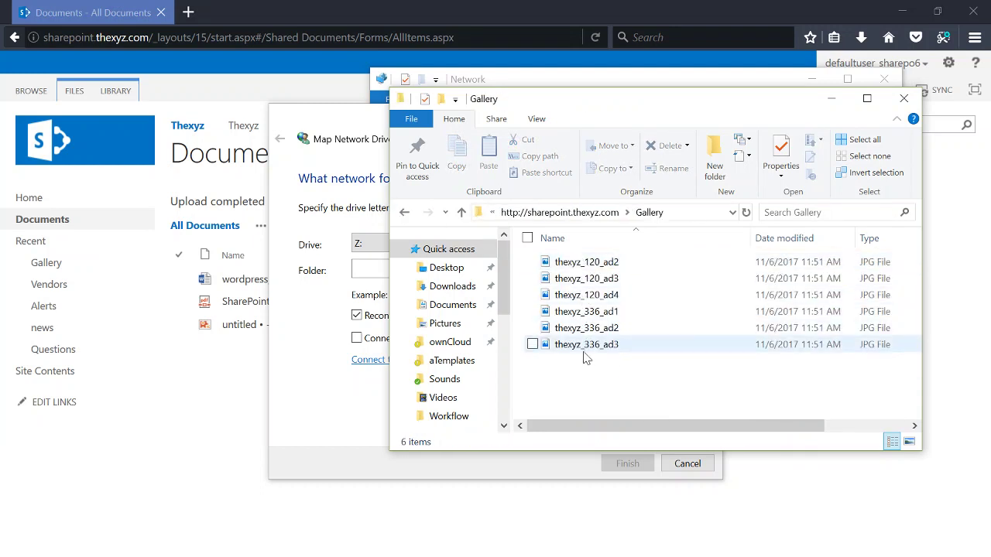
click(225, 380)
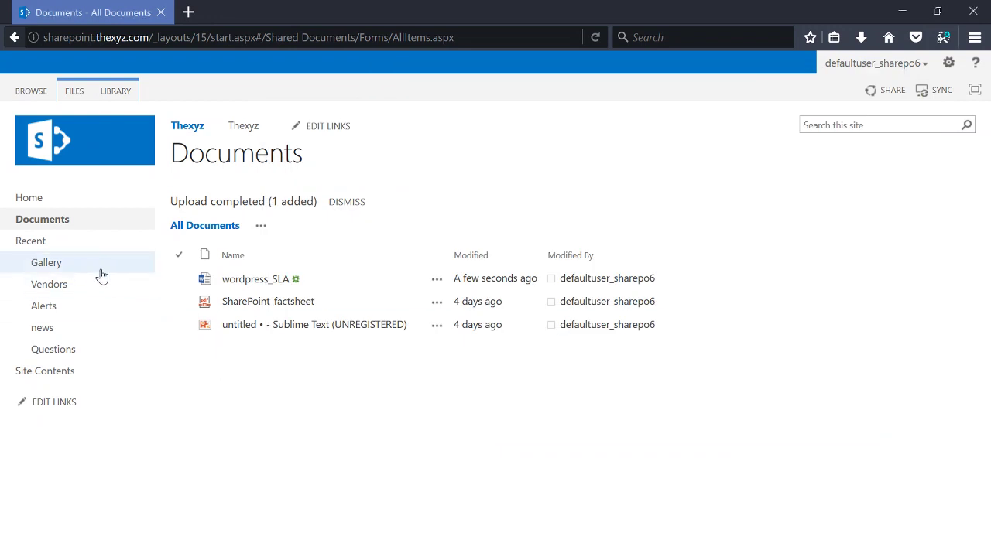
click(51, 266)
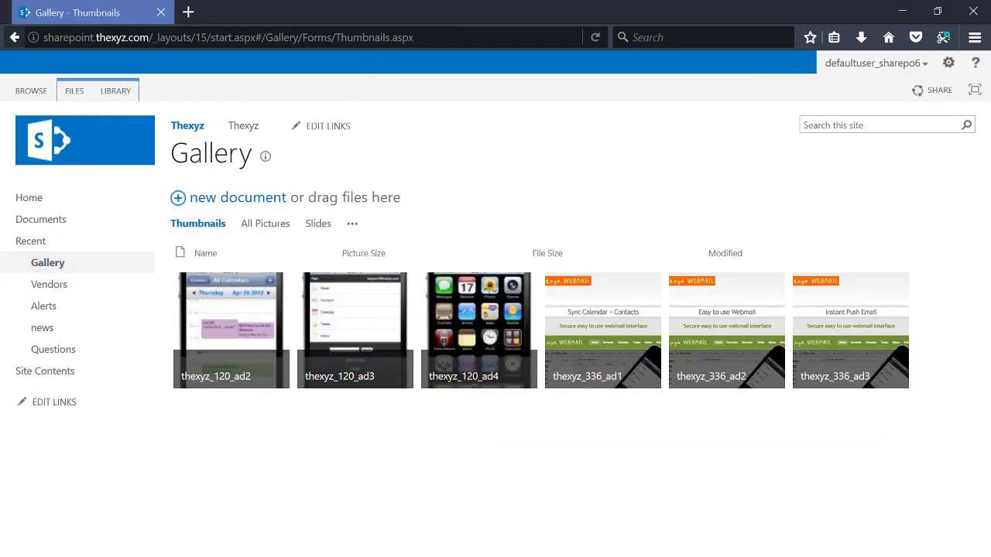
mouse_move(517, 545)
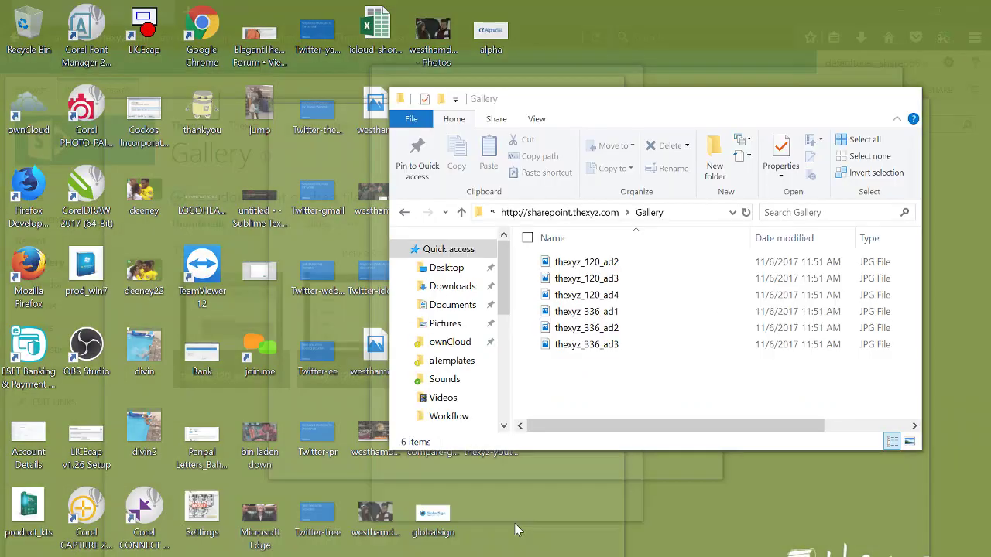
click(518, 511)
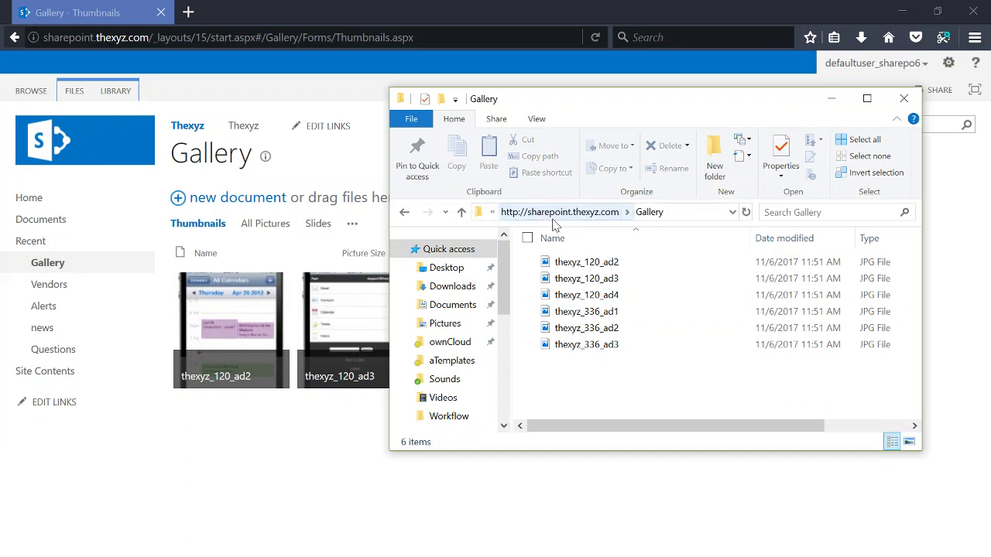
click(554, 223)
double_click(588, 332)
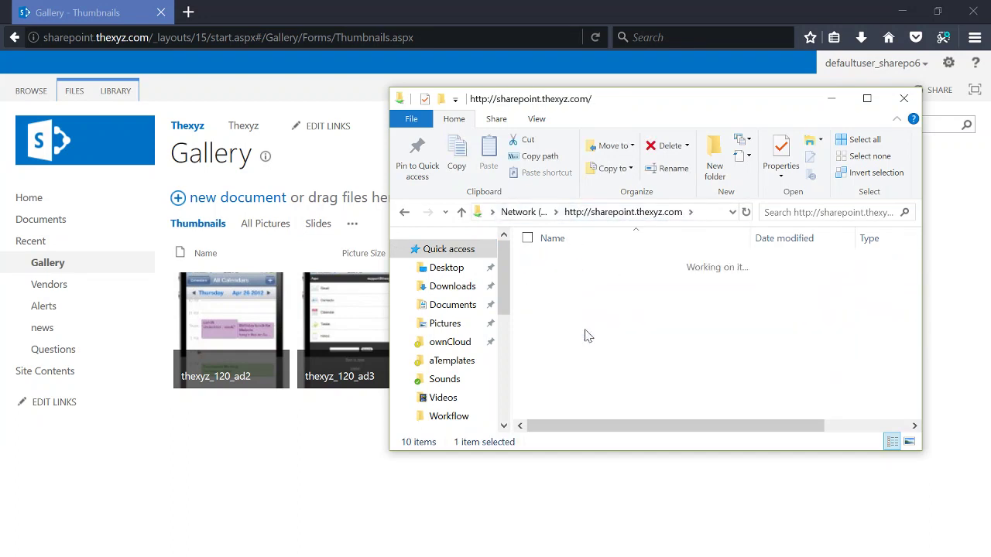
click(255, 435)
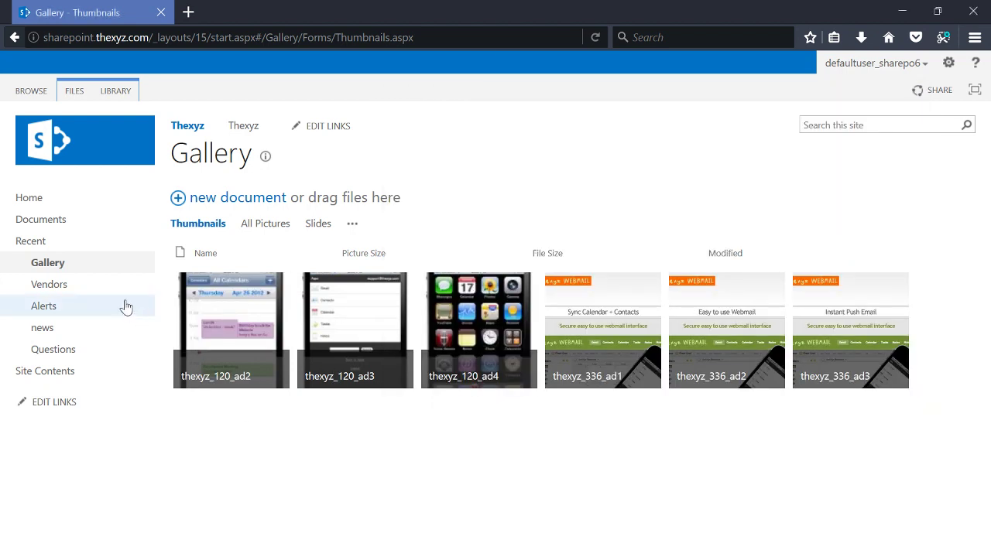
Step: Open wordpress_SLA from the Documents library in Microsoft Word
click(60, 225)
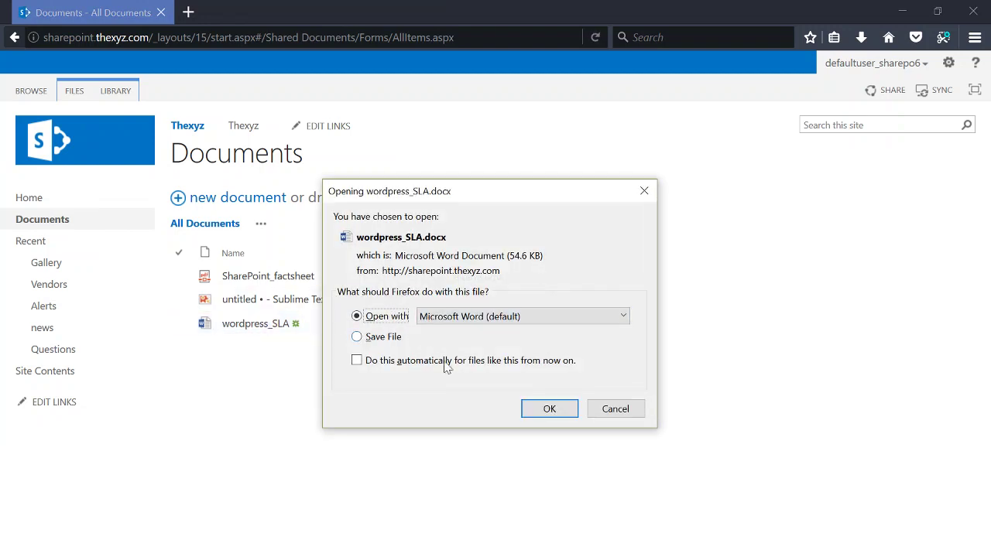
click(549, 411)
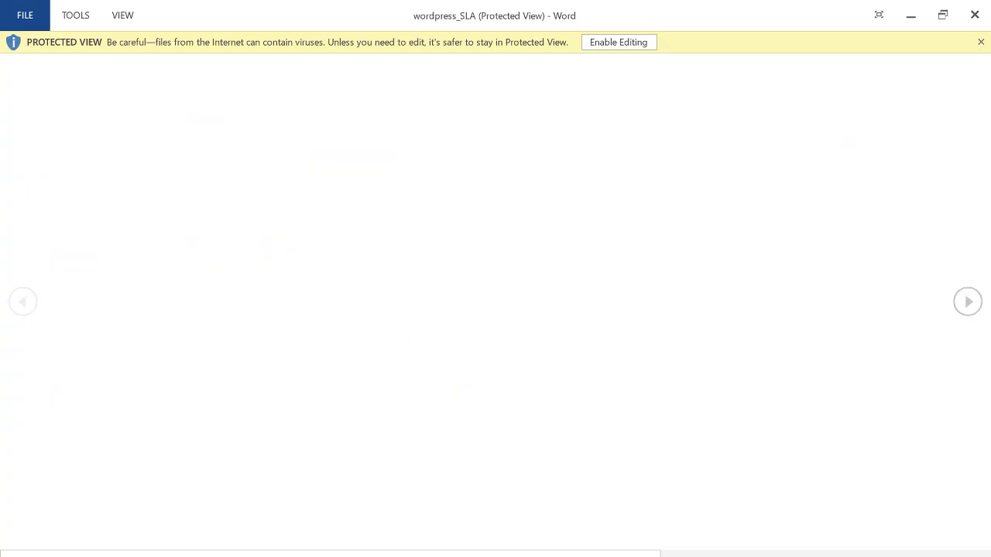
Step: Enable editing and replace all of the document's text with 'dsbj'
click(603, 42)
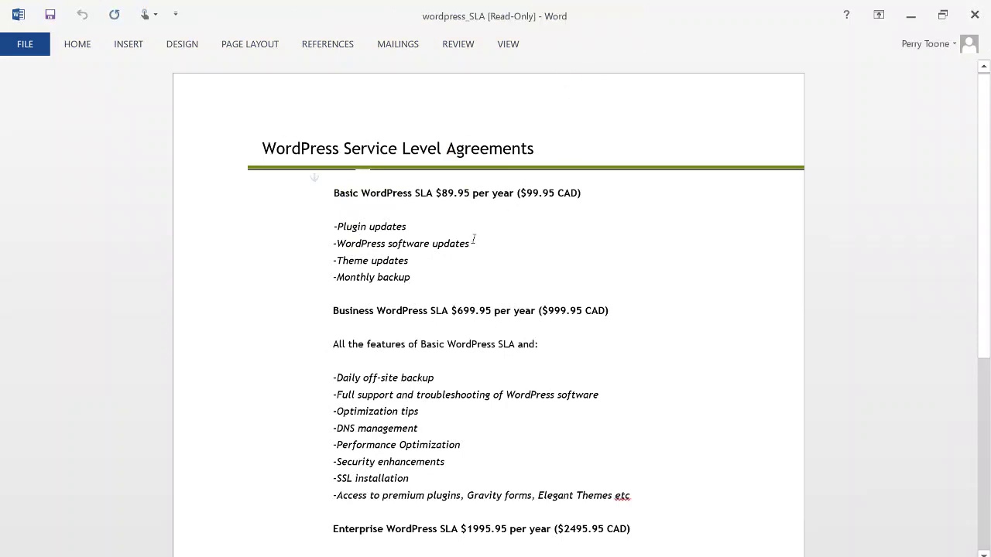
key(ctrl+a)
key(Delete)
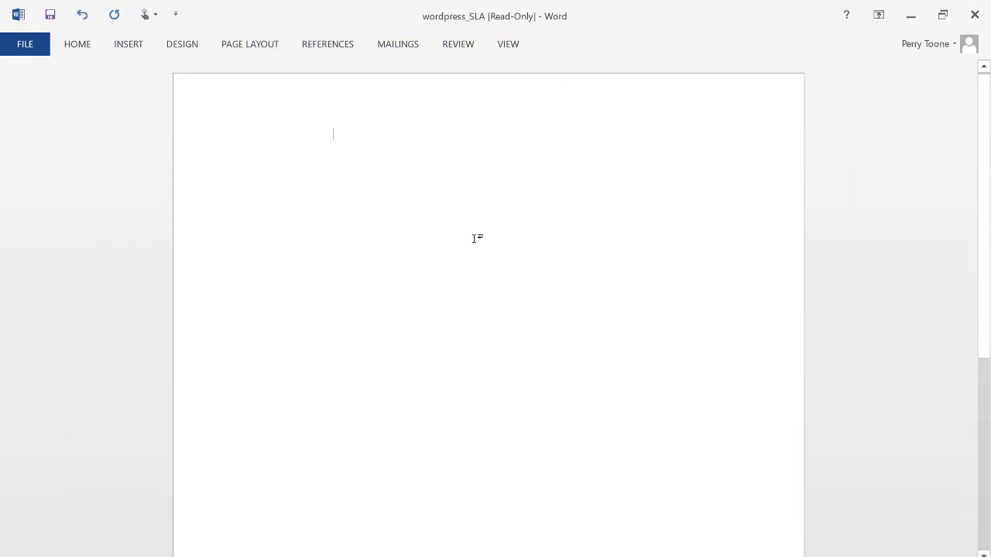
text(dsbj)
Step: Check the document's file info, then bring up the Save As dialog
click(40, 43)
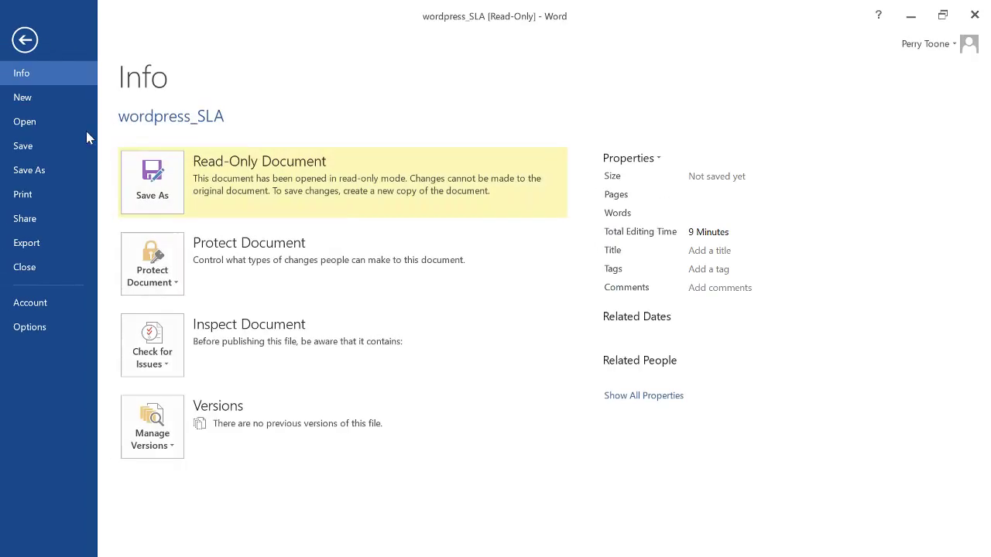
key(Escape)
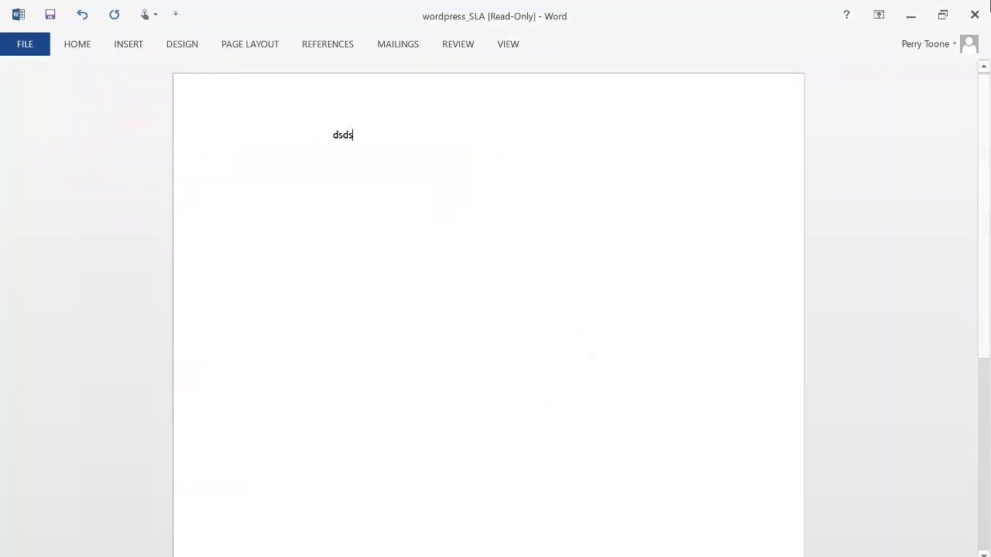
key(F12)
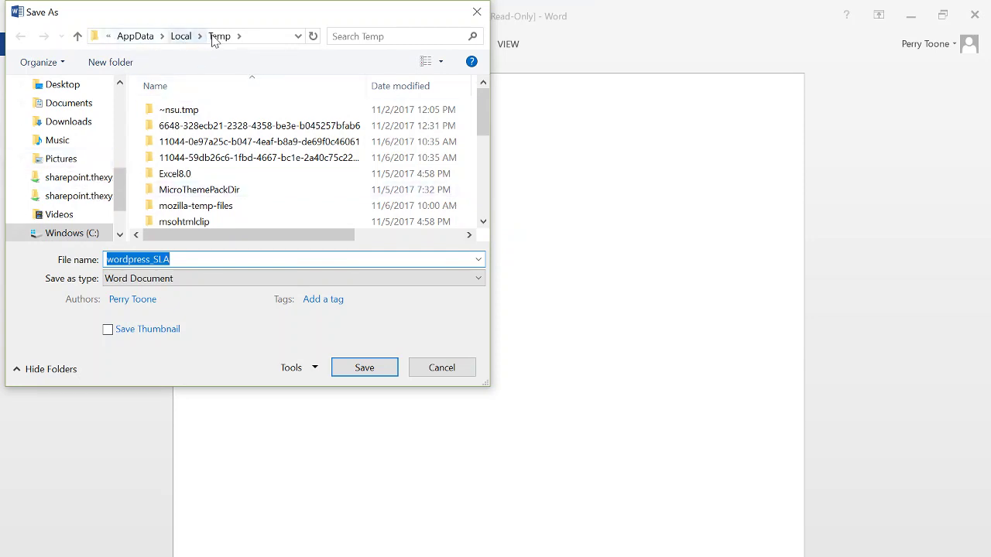
Step: Connect to the sharepoint.thexyz.com location, signing in with the account username and password
click(62, 178)
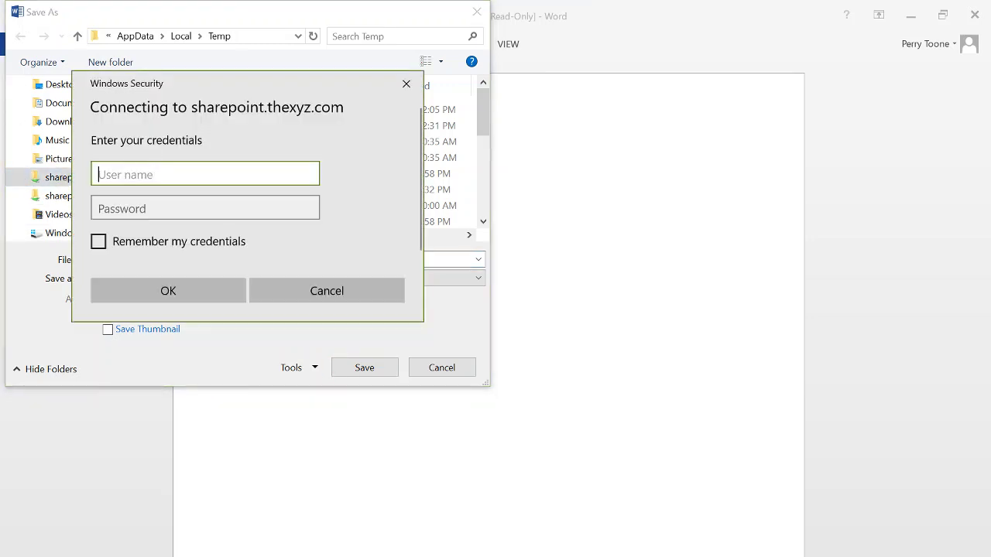
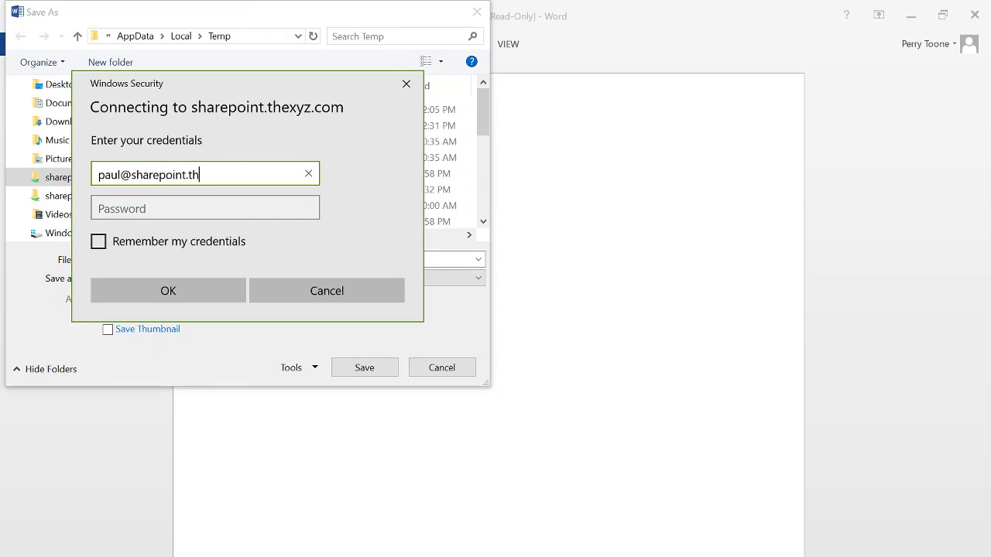
key(Tab)
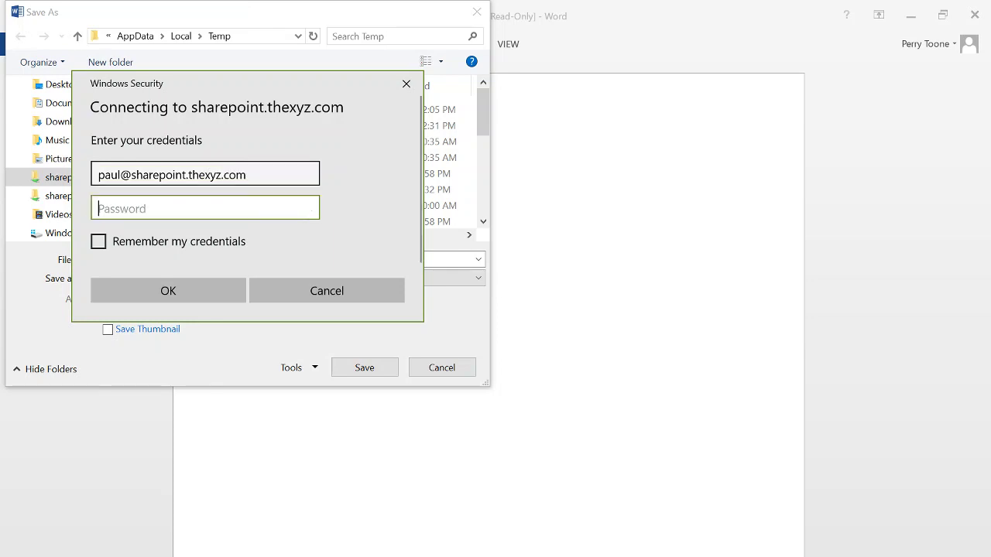
text(••••)
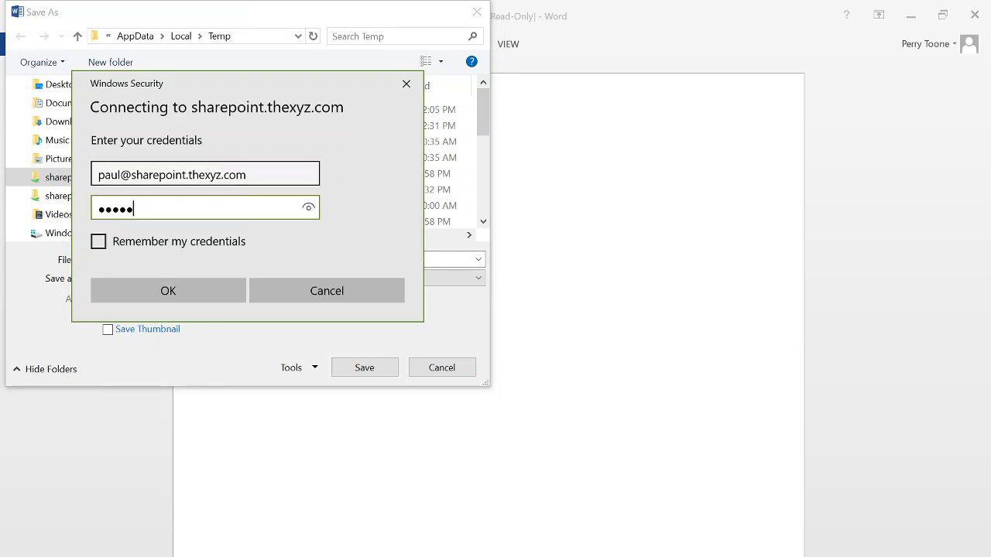
click(166, 291)
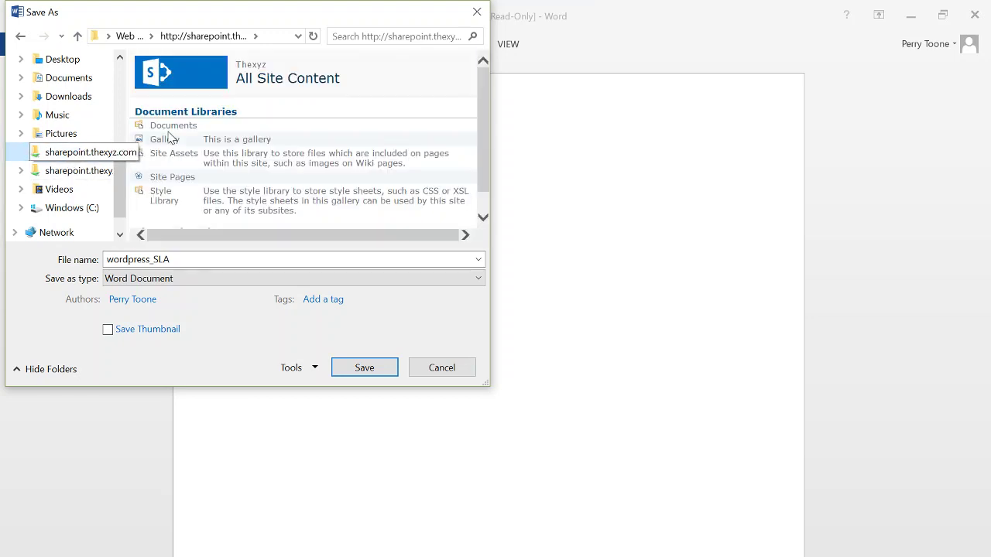
Step: Save into the Documents library, replacing the existing wordpress_SLA file
click(70, 155)
click(169, 128)
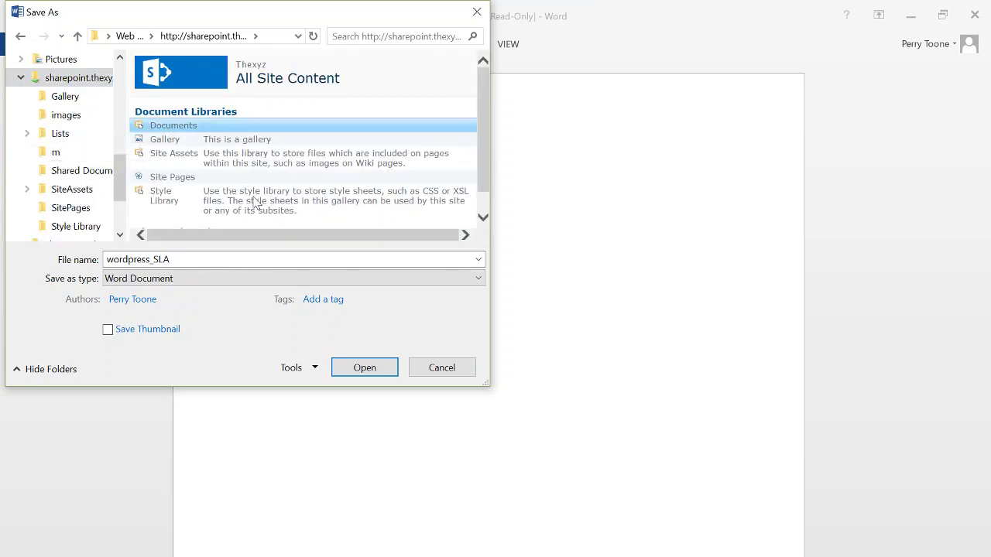
click(364, 367)
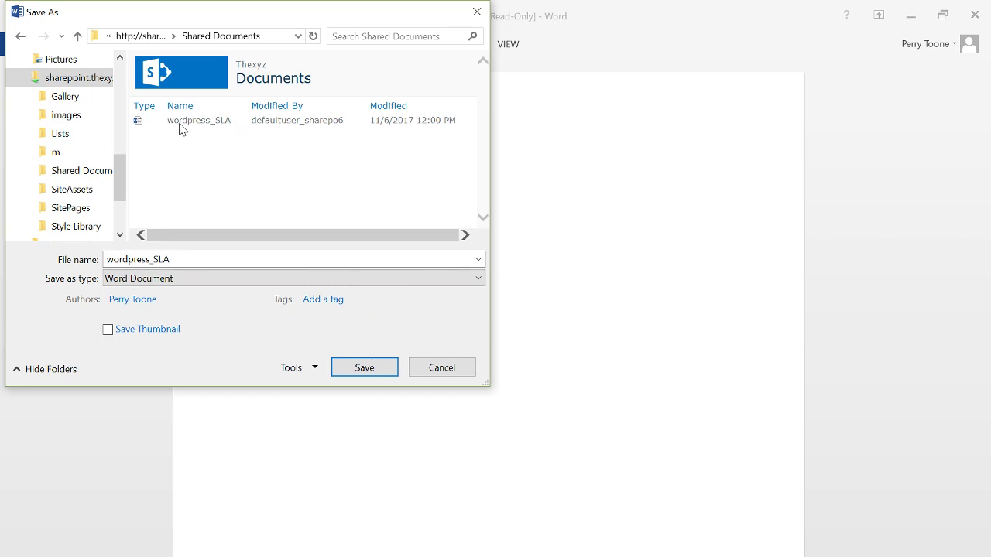
click(369, 374)
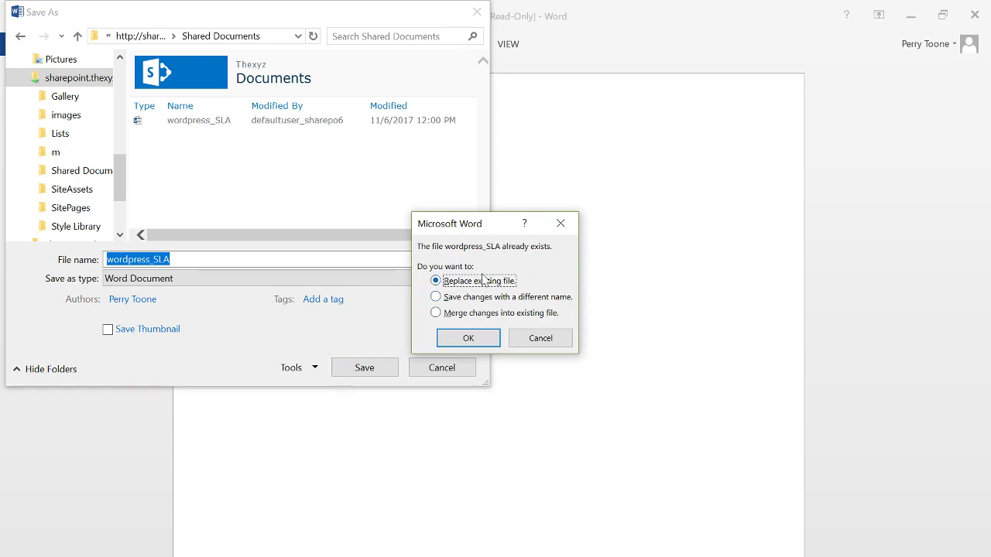
click(470, 338)
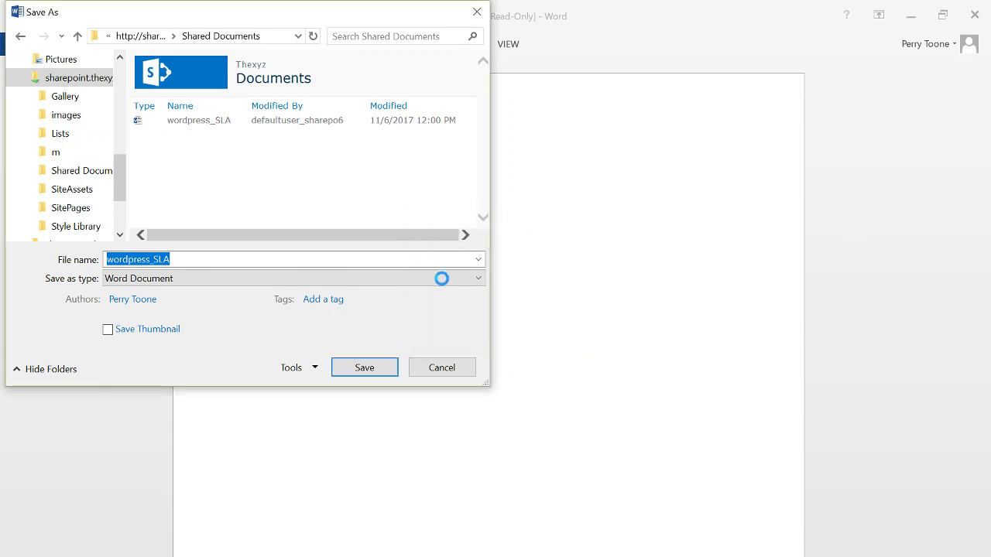
Step: Close Word and check wordpress_SLA's details in Documents show it modified 2 minutes ago
click(975, 17)
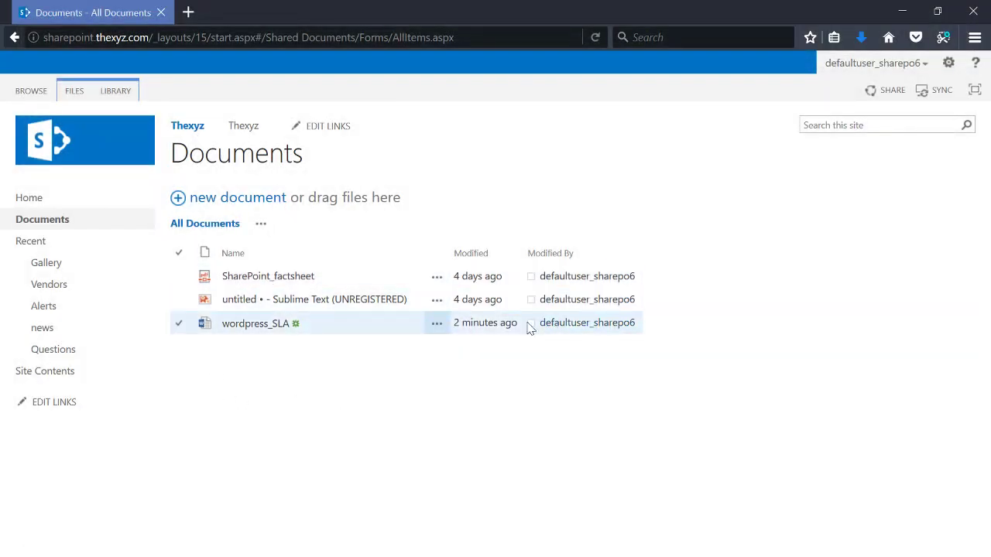
click(271, 326)
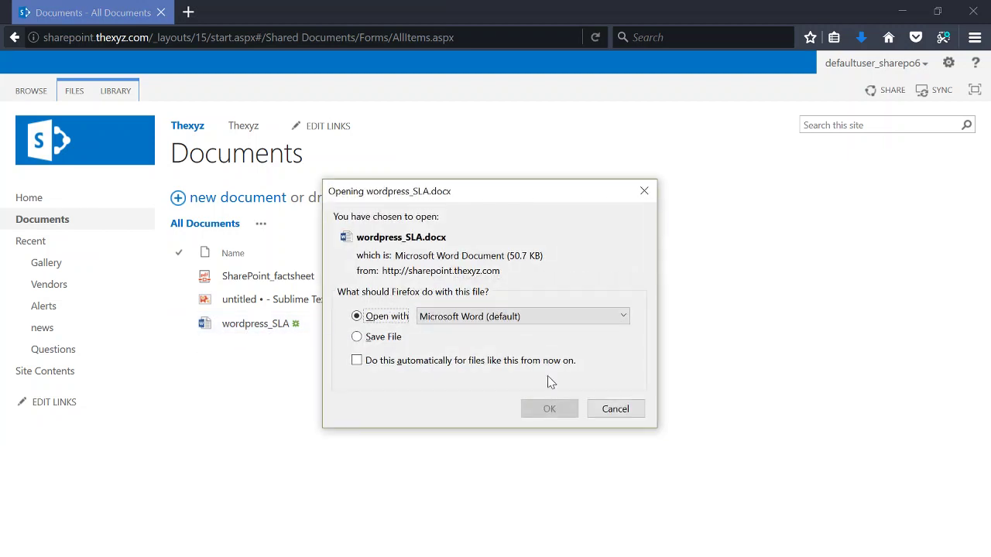
click(617, 408)
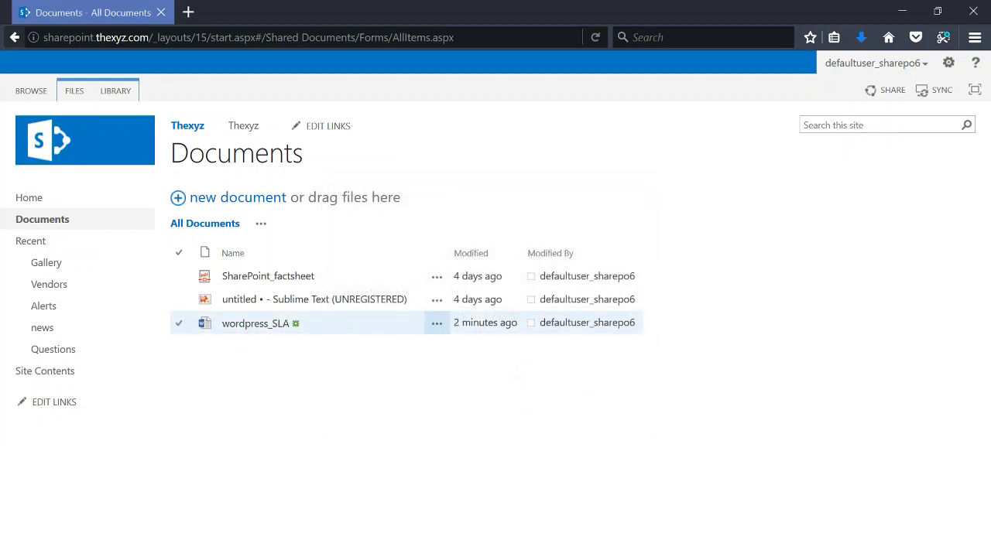
click(430, 330)
click(437, 325)
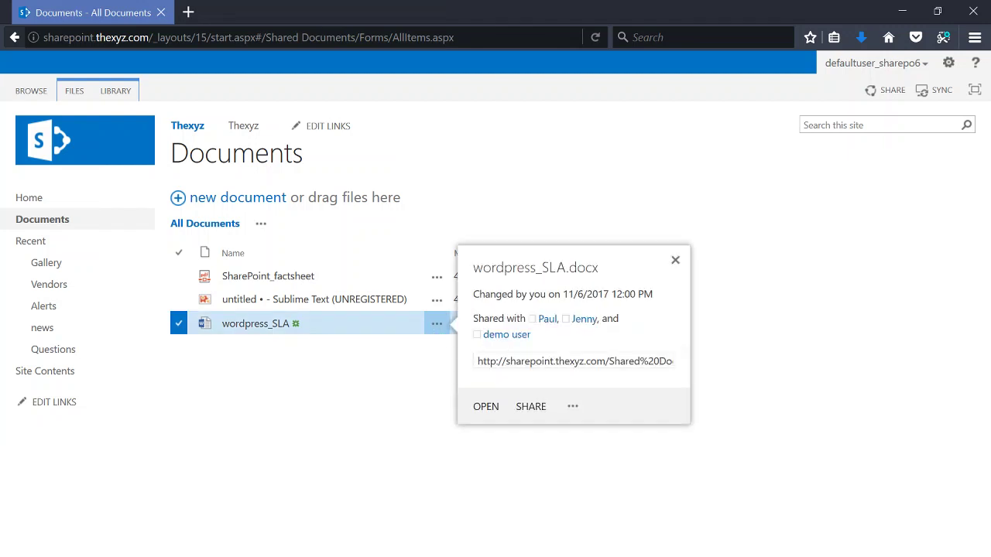
click(358, 374)
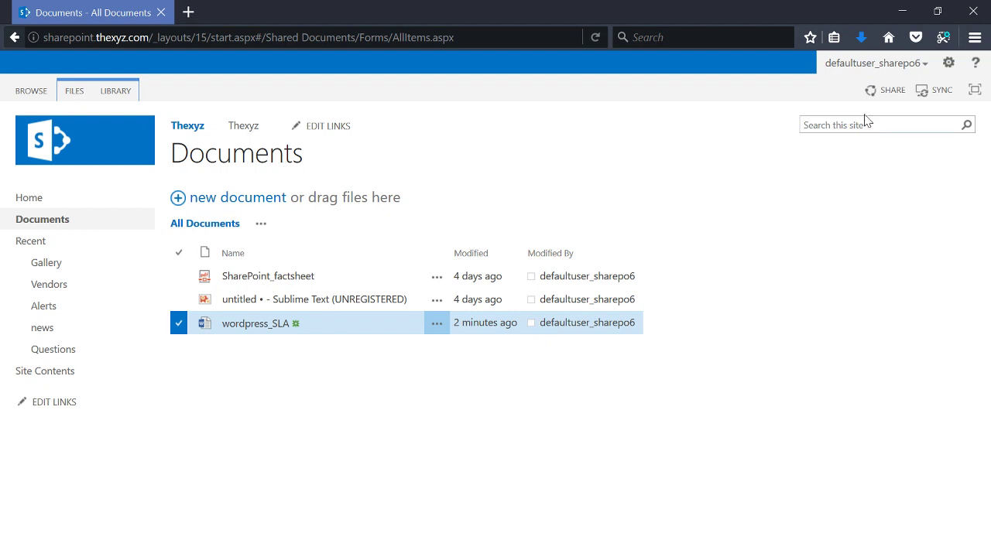